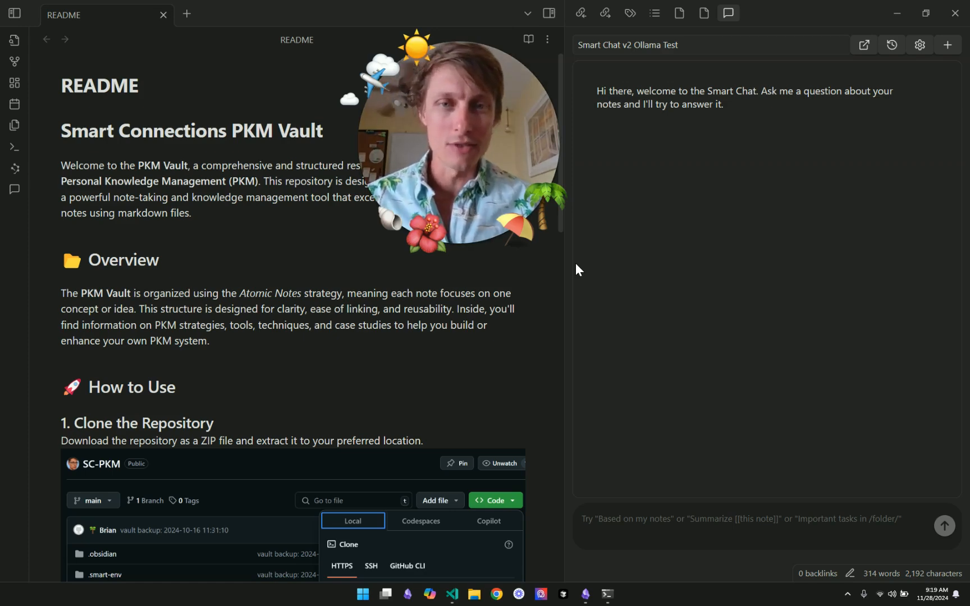
Review the Smart Chat settings panel, close it, and reopen it
click(920, 45)
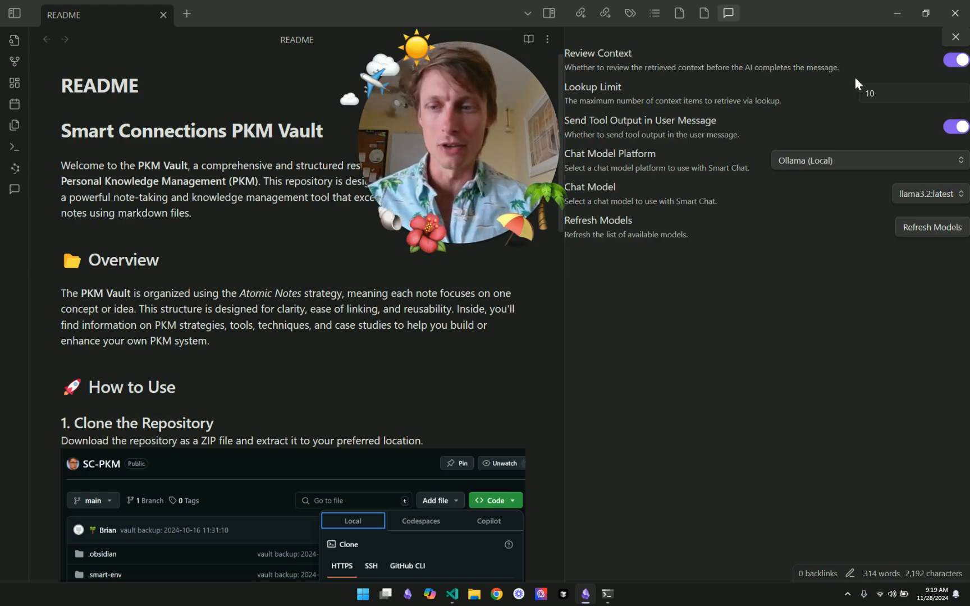
scroll(336, 346, down, 2)
scroll(336, 346, down, 1)
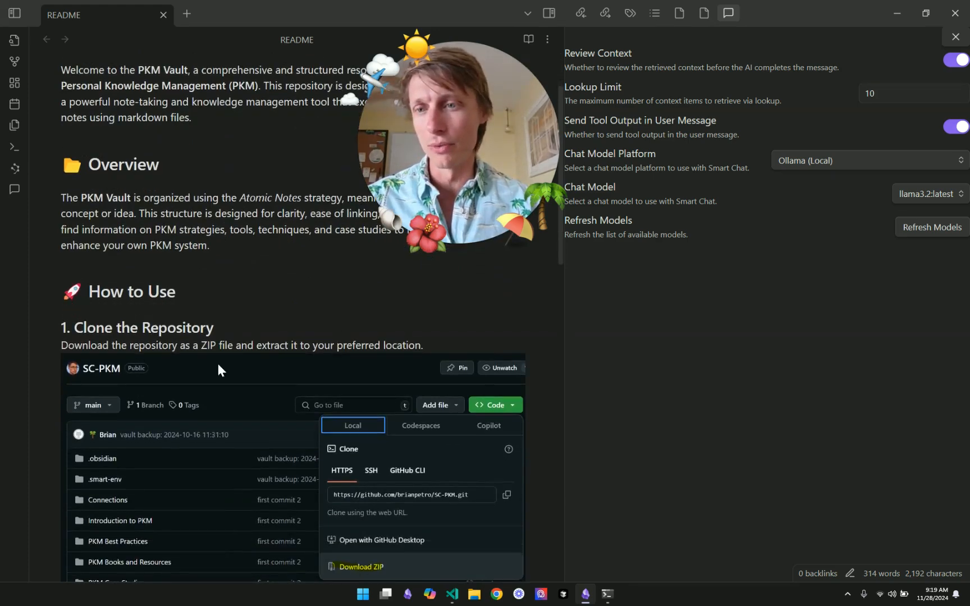
scroll(216, 362, down, 2)
scroll(217, 364, down, 1)
scroll(218, 363, up, 3)
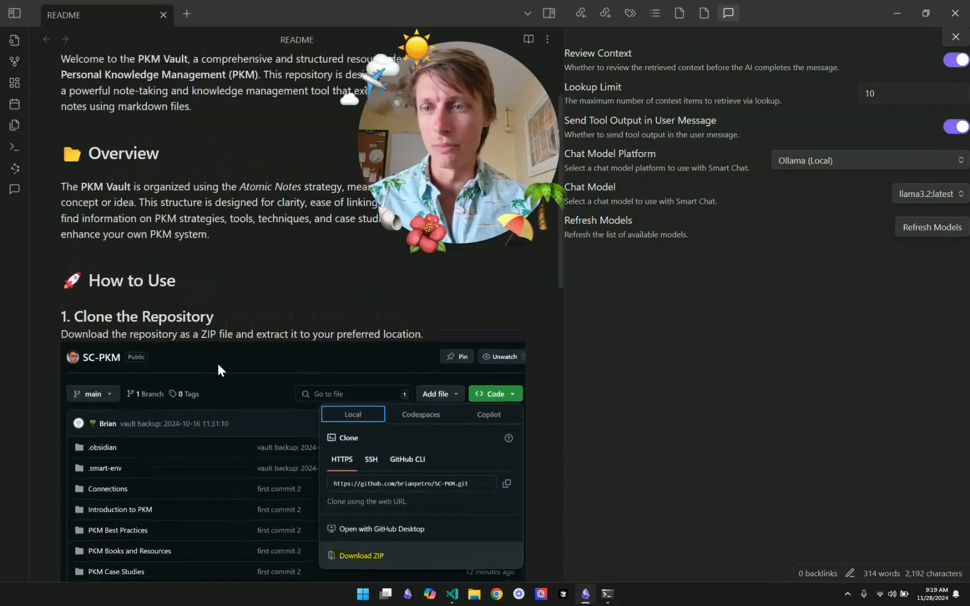
scroll(218, 362, up, 2)
scroll(343, 427, up, 1)
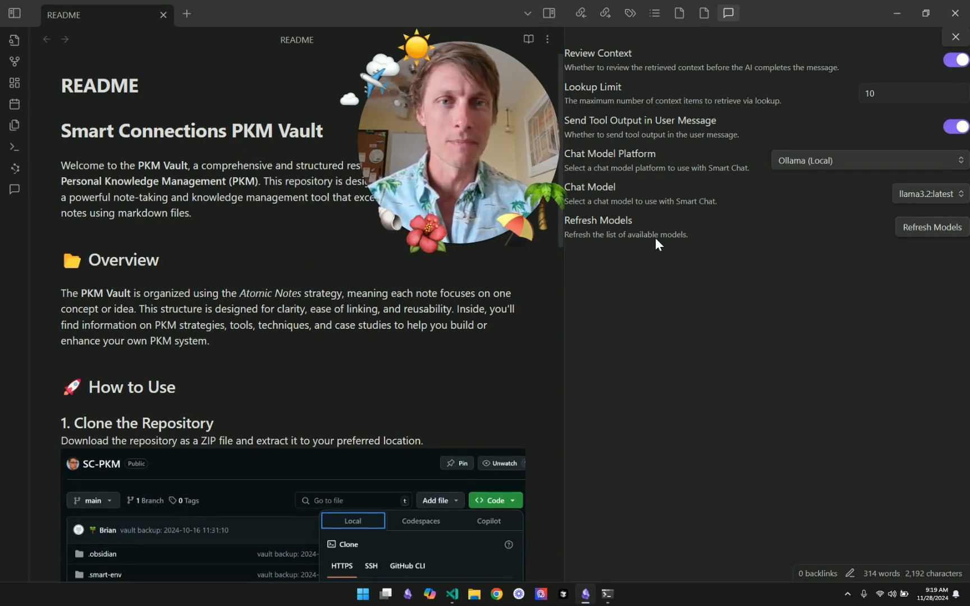
click(955, 36)
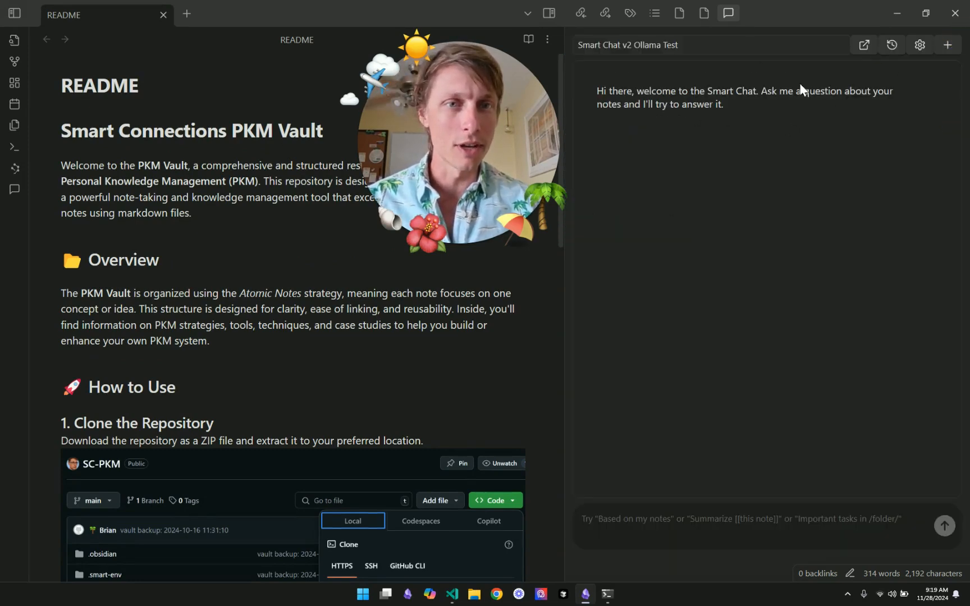
click(920, 45)
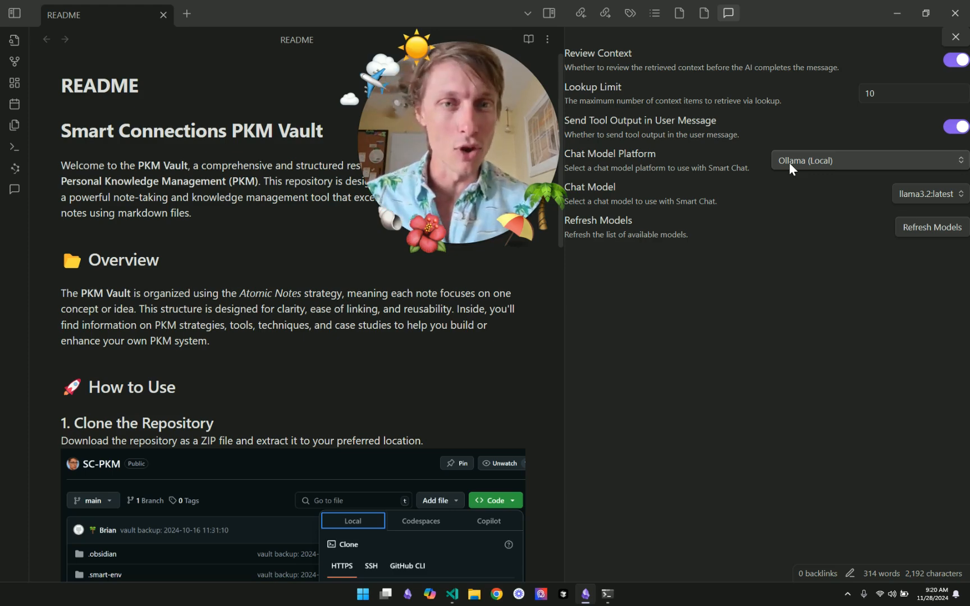
Keep Ollama (Local) as the platform and llama3.2:latest as the chat model, then return to the chat
click(789, 163)
click(733, 165)
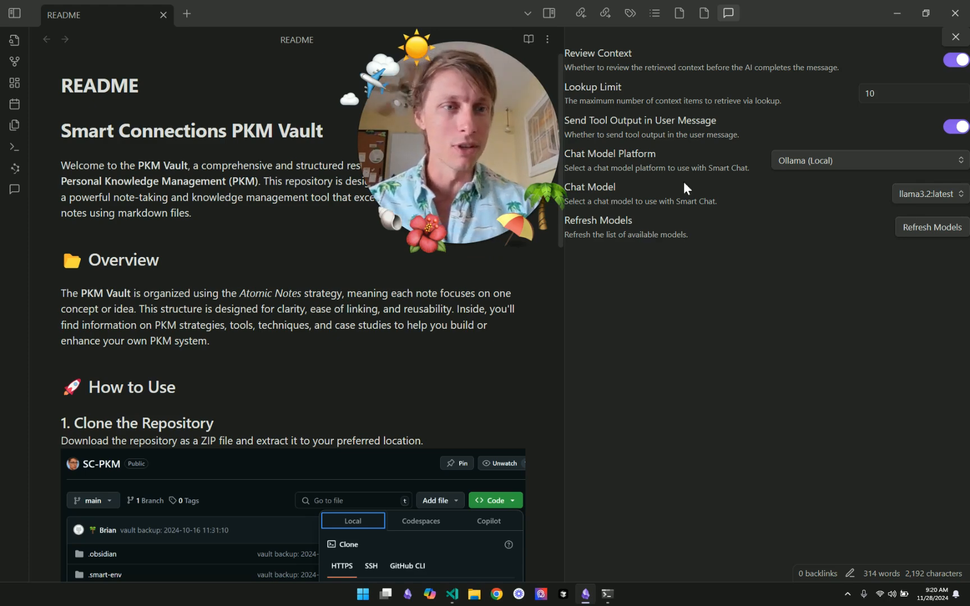
click(925, 194)
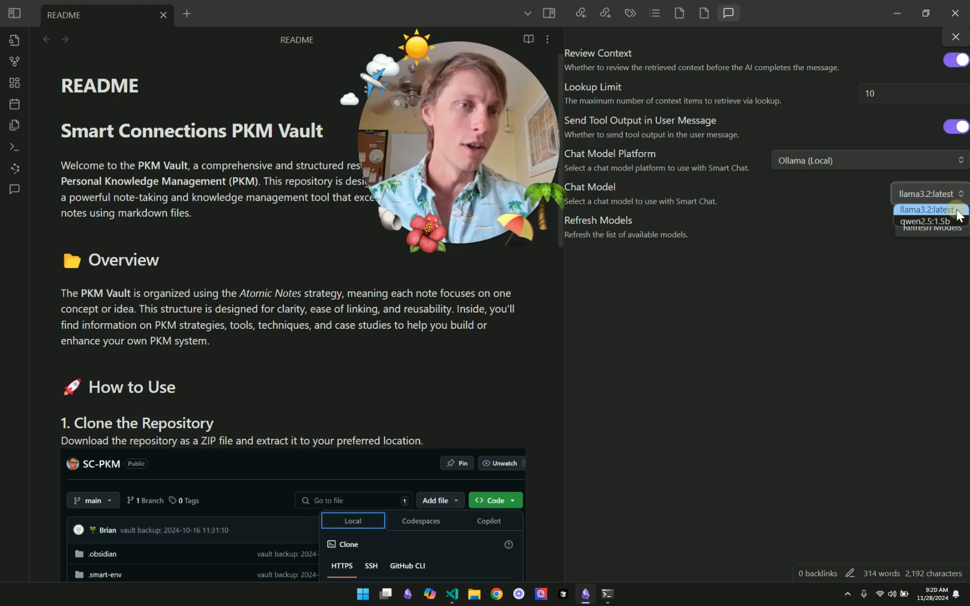
click(958, 211)
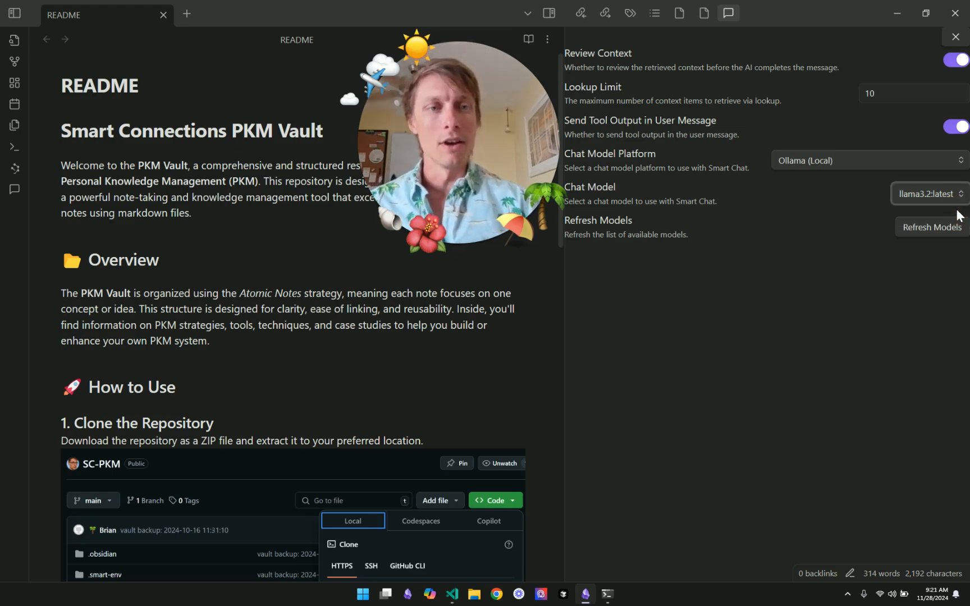
click(756, 272)
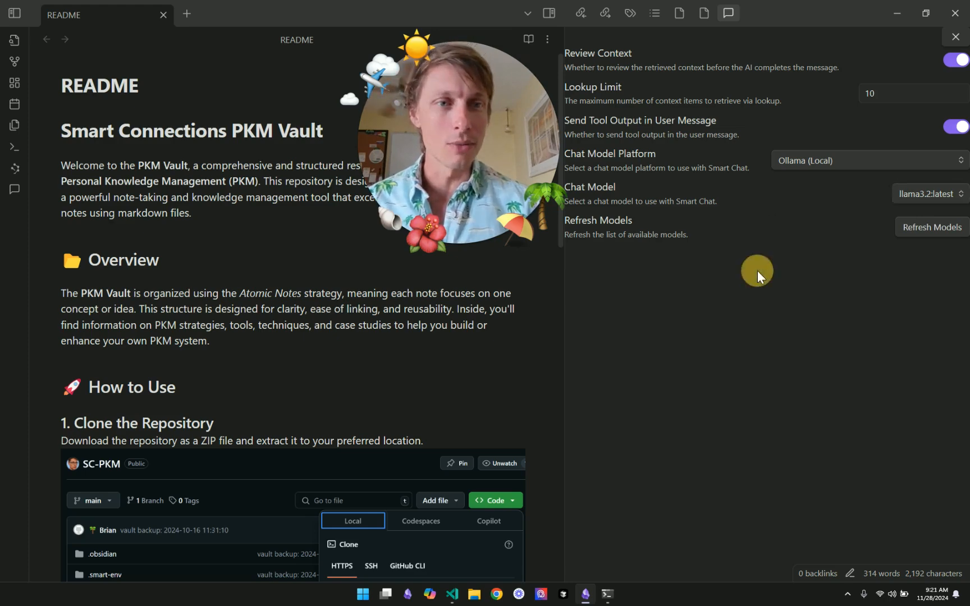
click(955, 36)
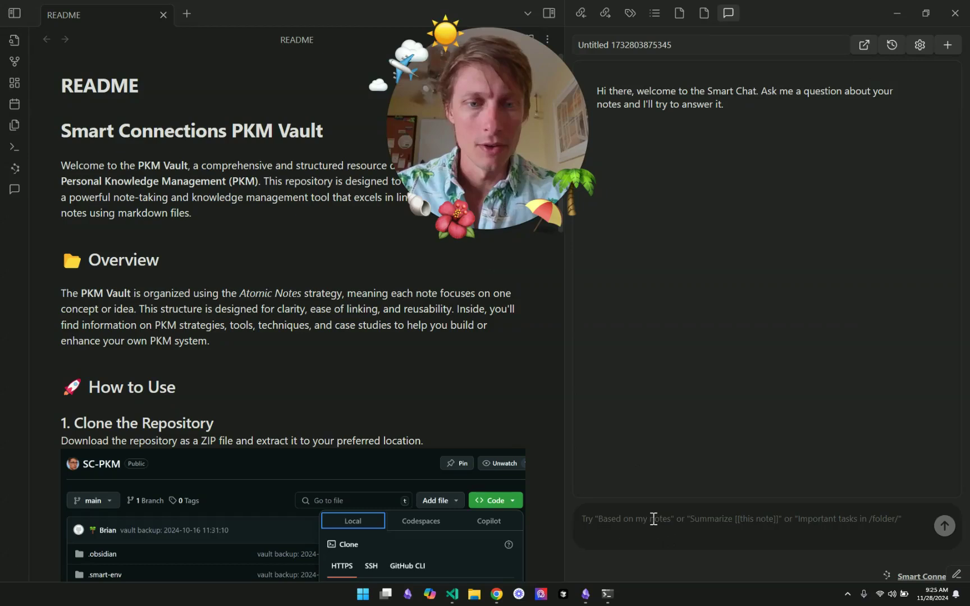
Ask the new chat 'what am i interested in?'
click(653, 518)
text(what am i interested in?)
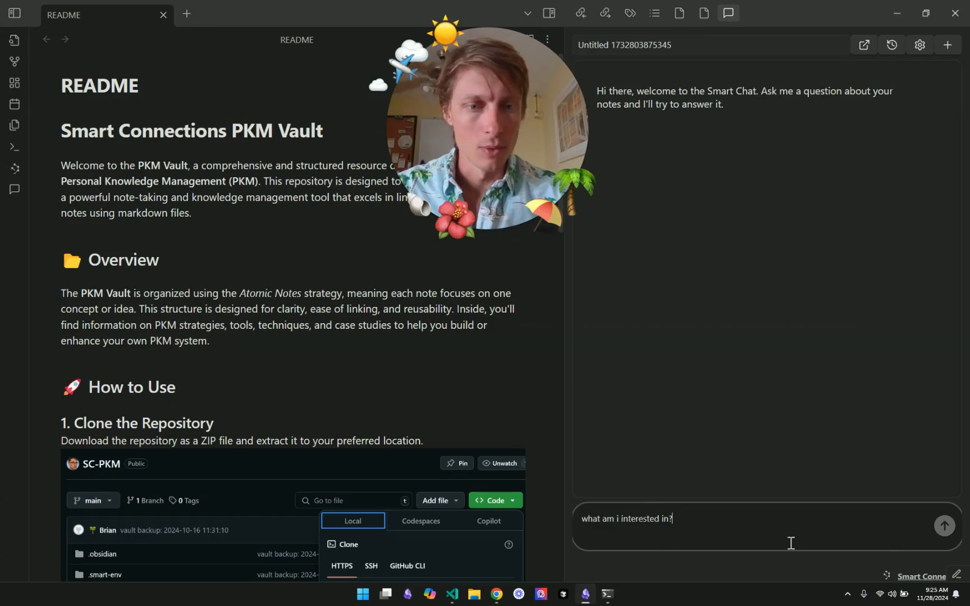
click(945, 527)
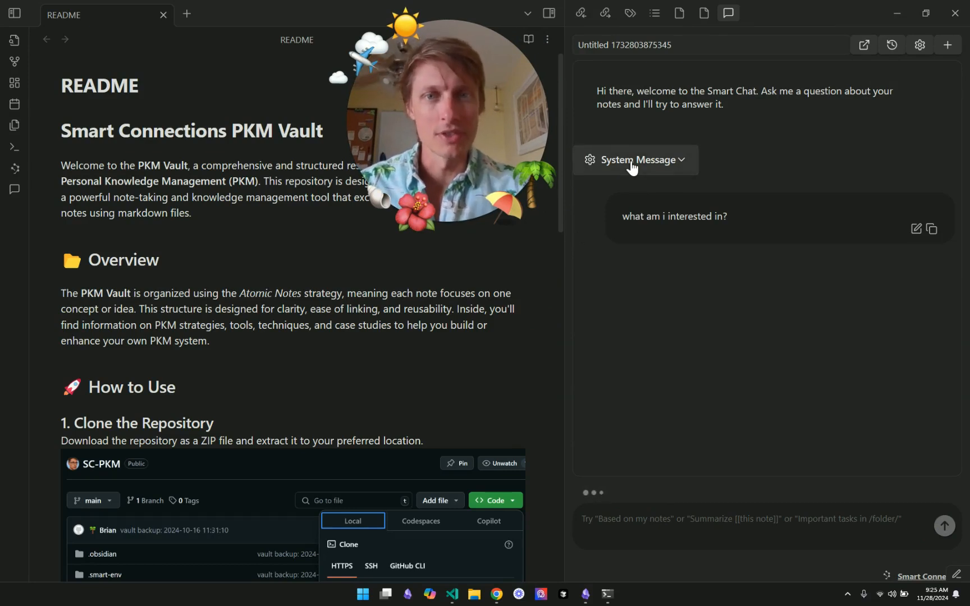
Expand and collapse the system message and the notes-lookup details to review the retrieved context
click(632, 168)
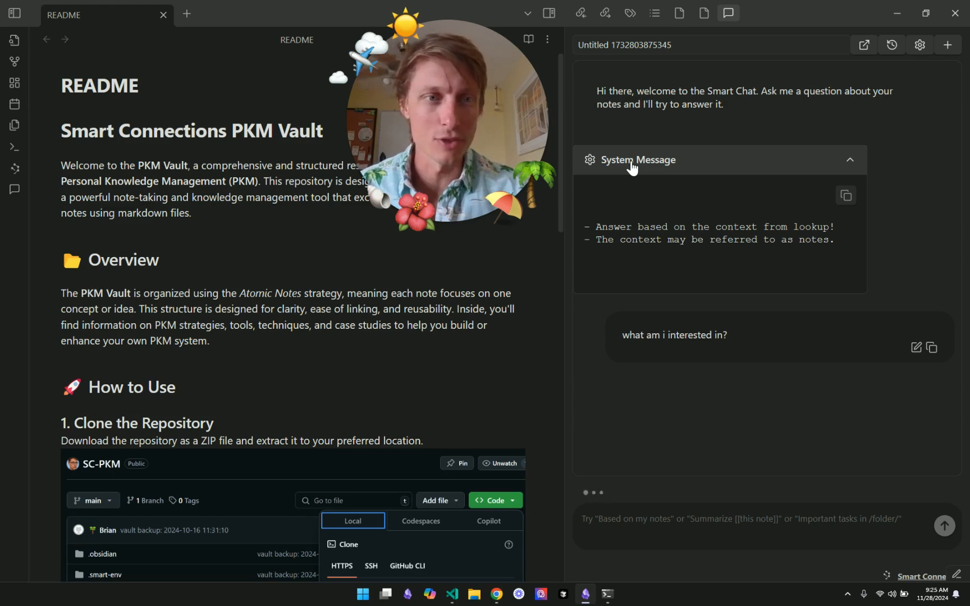
click(632, 160)
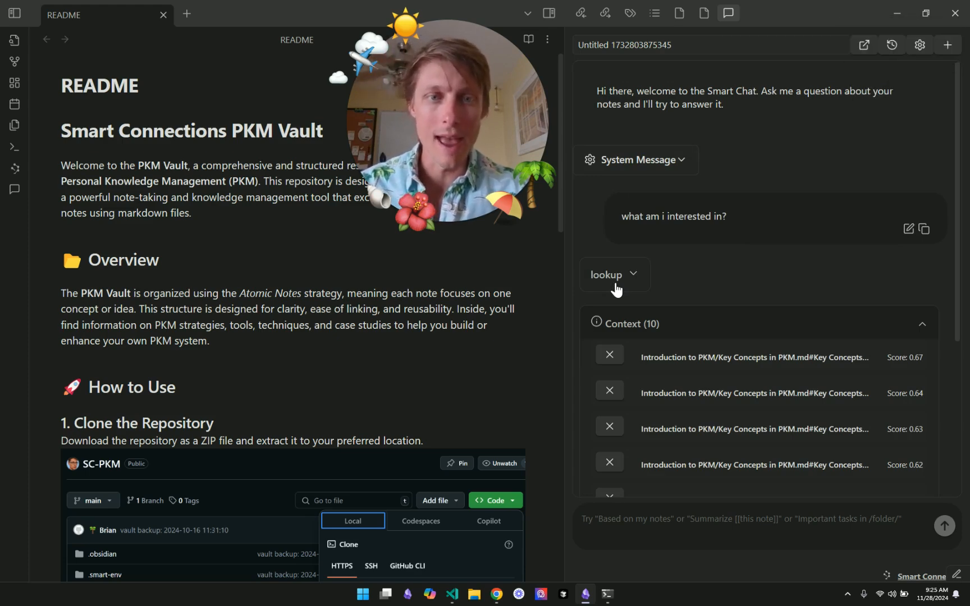
click(615, 282)
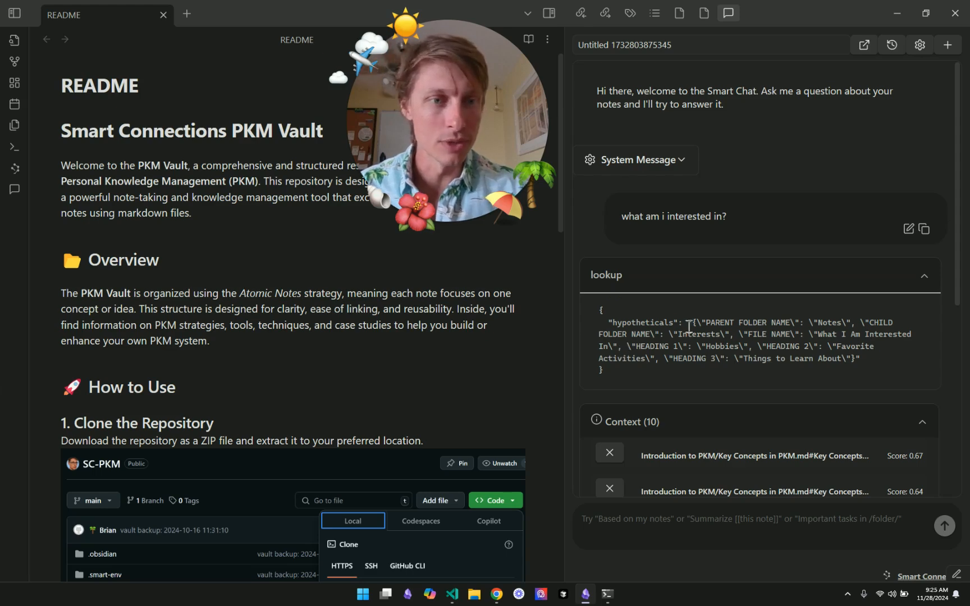
click(650, 274)
scroll(666, 330, down, 3)
scroll(735, 393, down, 2)
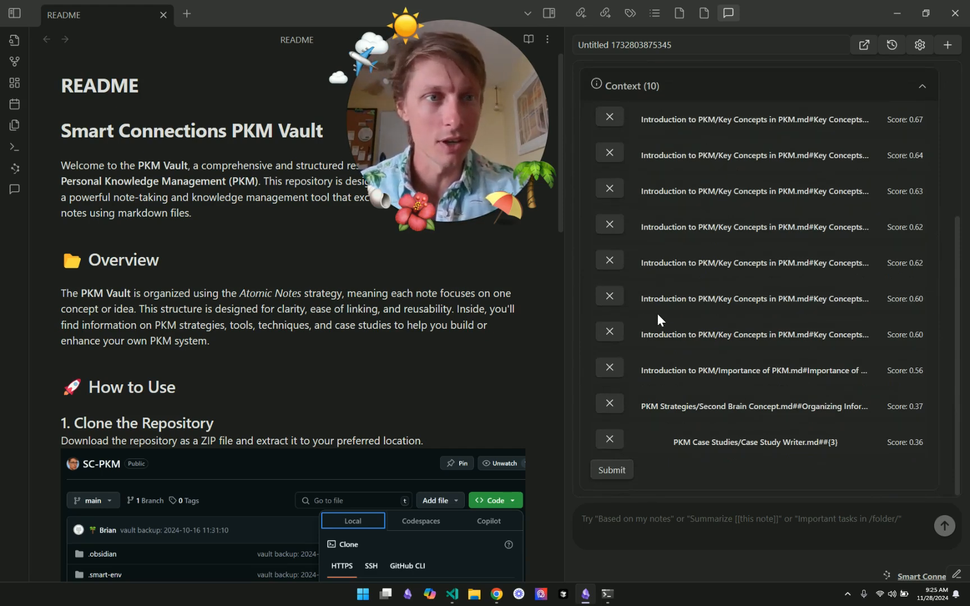
Glance at the chat settings, then submit the question with its ten context notes to get the answer
click(922, 43)
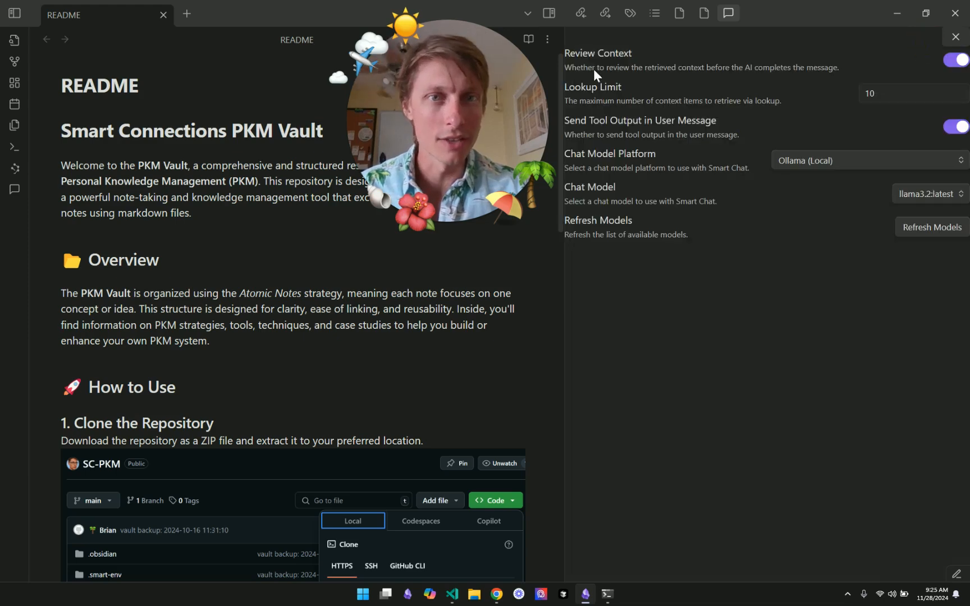
click(954, 36)
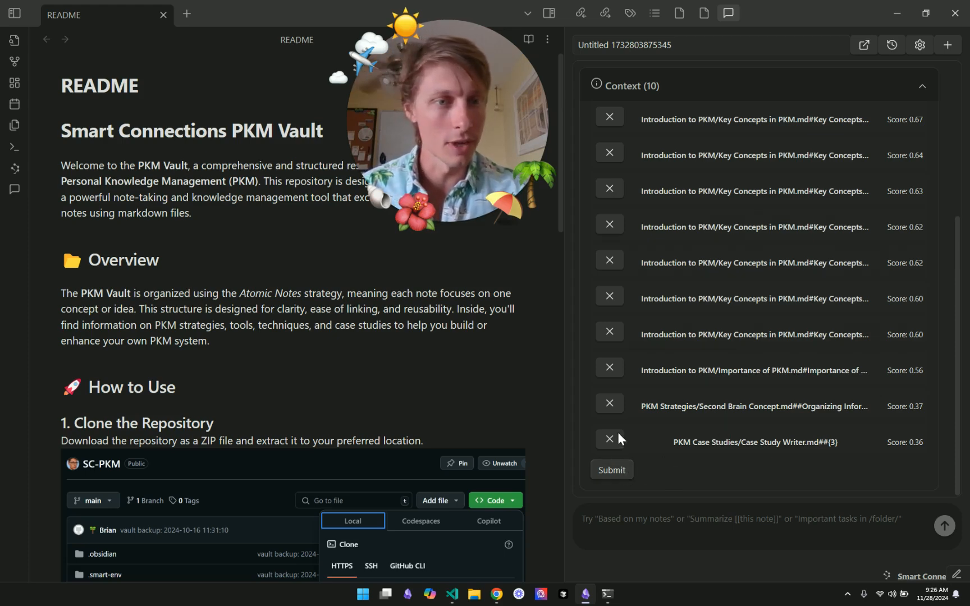
click(606, 472)
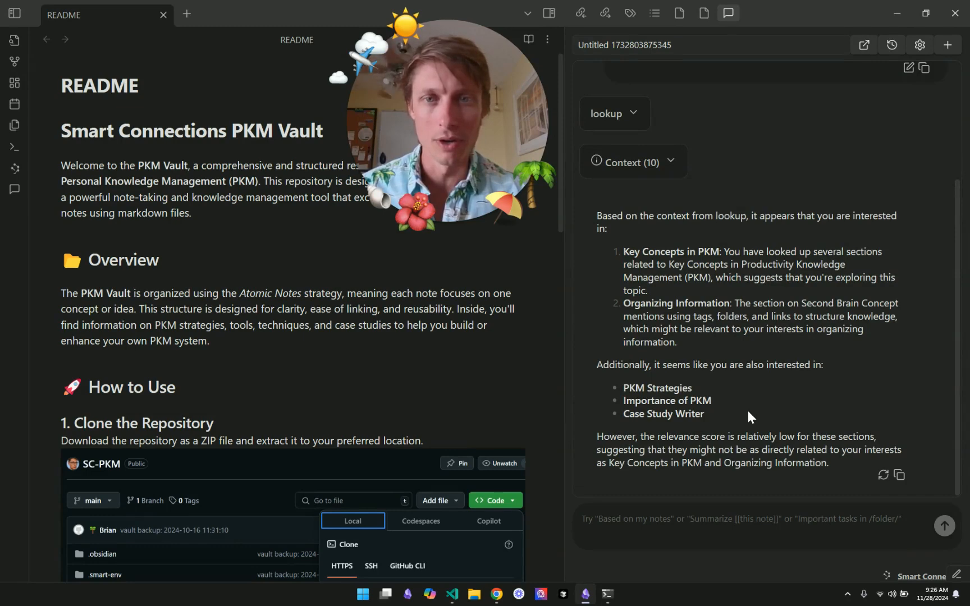
scroll(749, 409, up, 2)
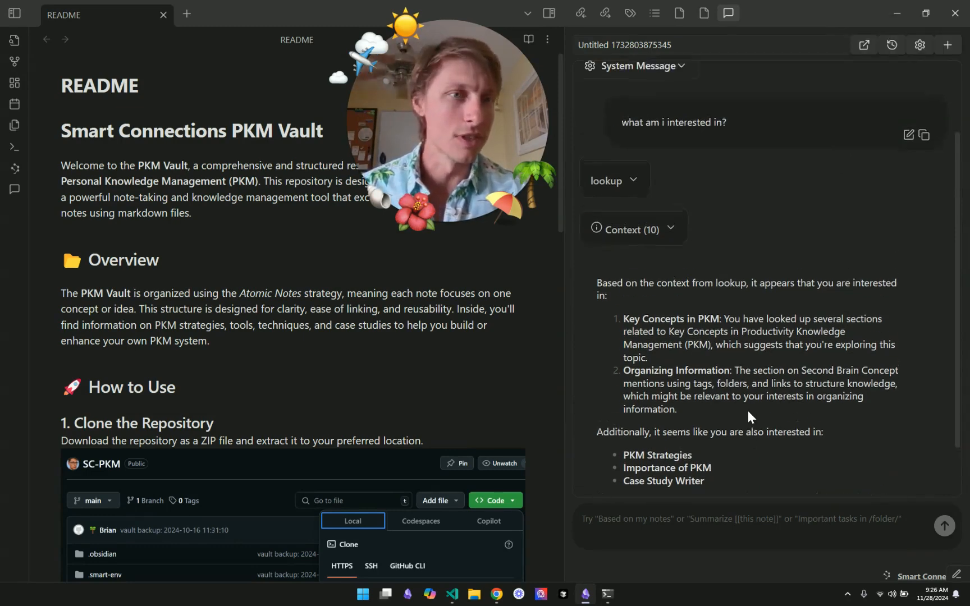
Make the sent 'what am i interested in?' message editable
click(909, 138)
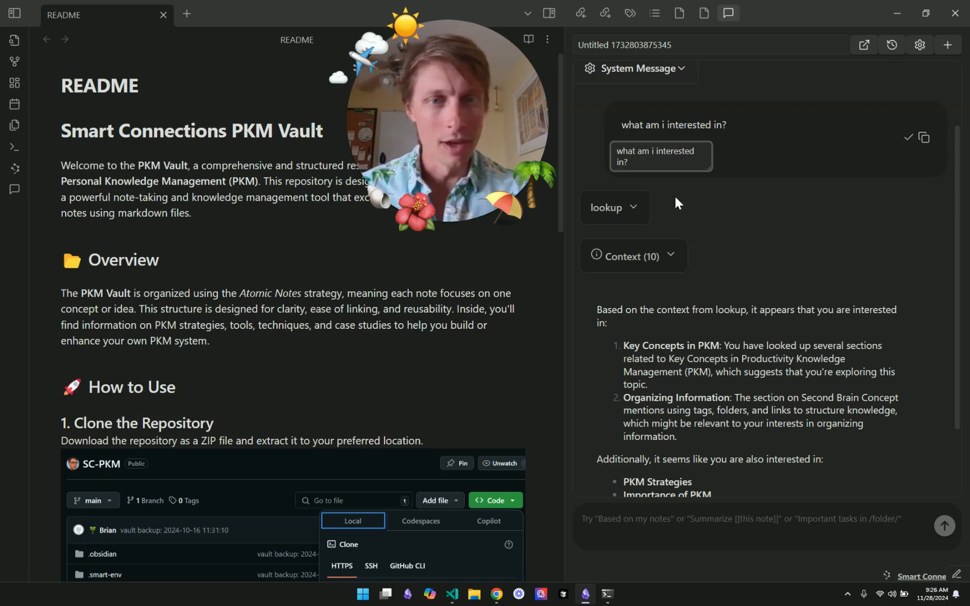
scroll(760, 293, down, 3)
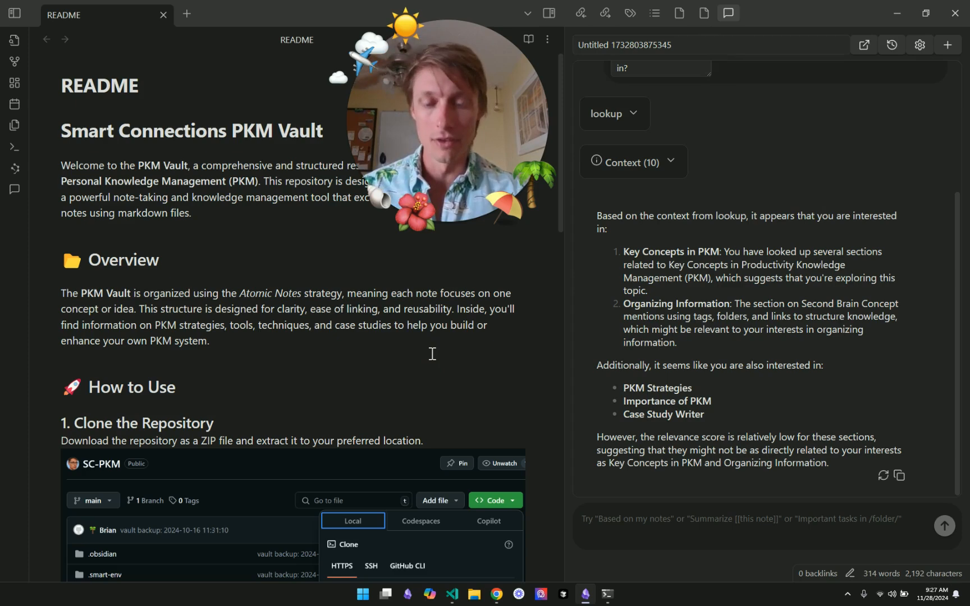
Run the Smart Directories command from the command palette ('direc')
key(ctrl+p)
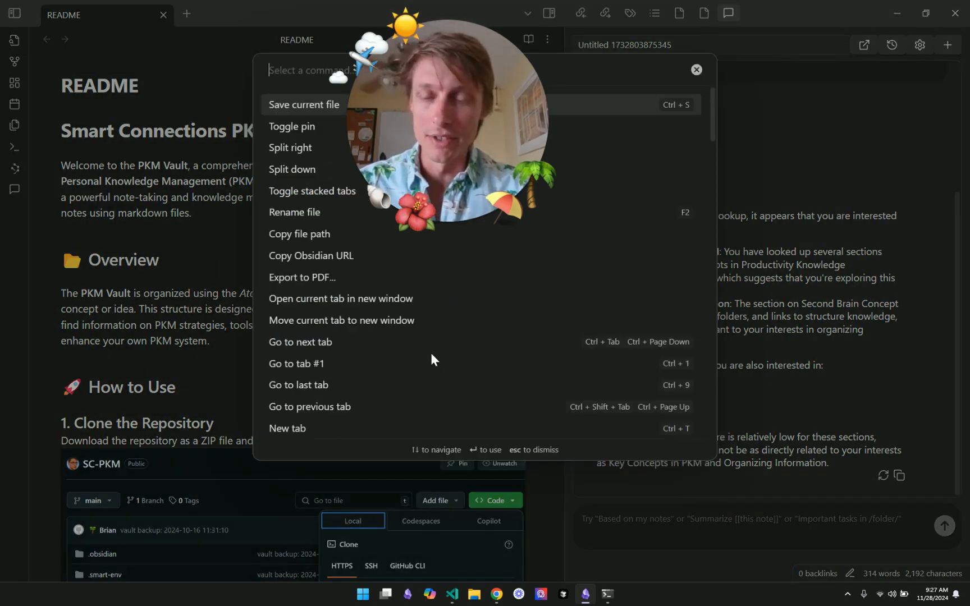
text(direc)
key(Return)
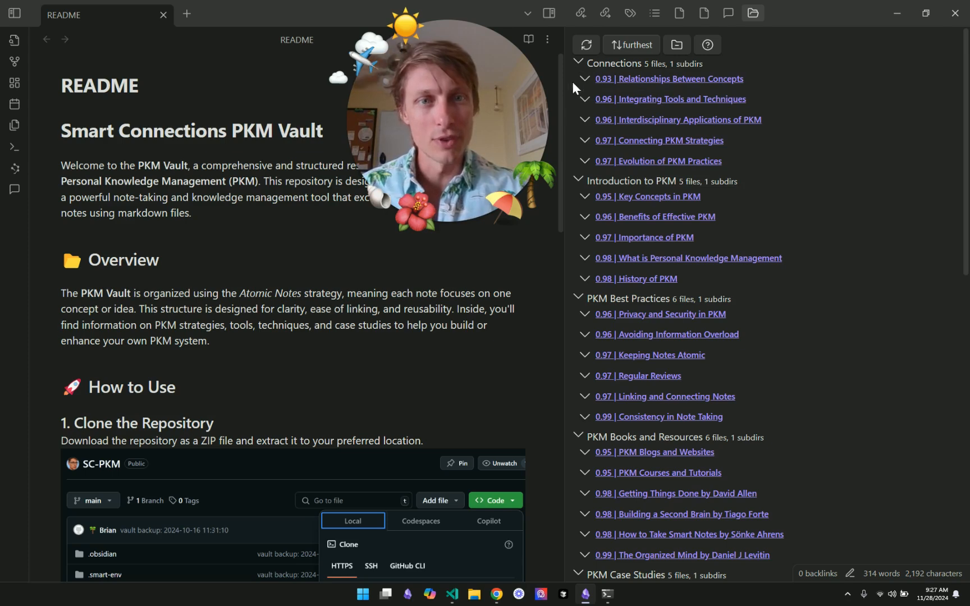
Show the vault folder tree and collapse Connections, Introduction to PKM, PKM Best Practices and PKM Books and Resources
click(13, 14)
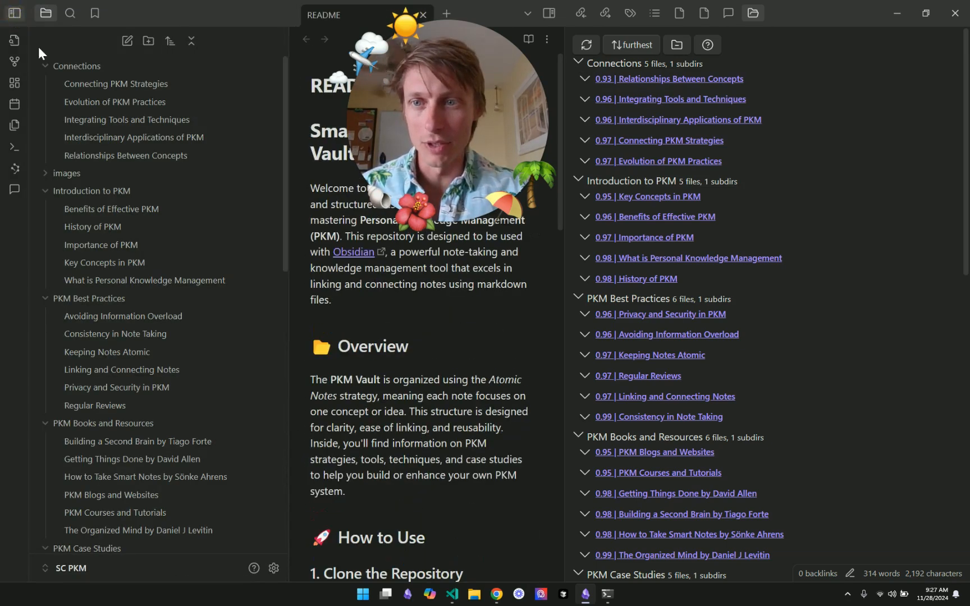
click(40, 64)
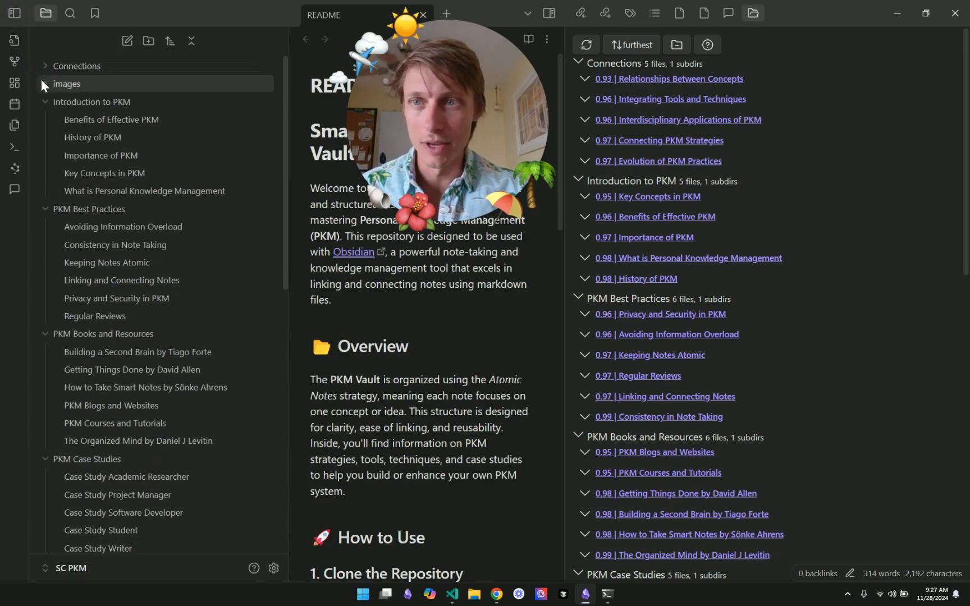
click(41, 101)
click(46, 119)
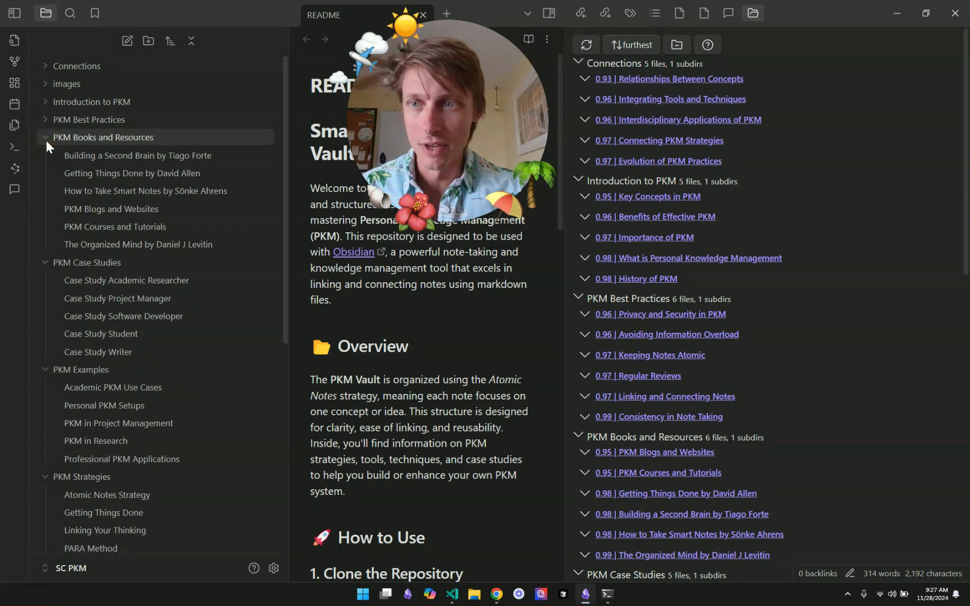
click(47, 138)
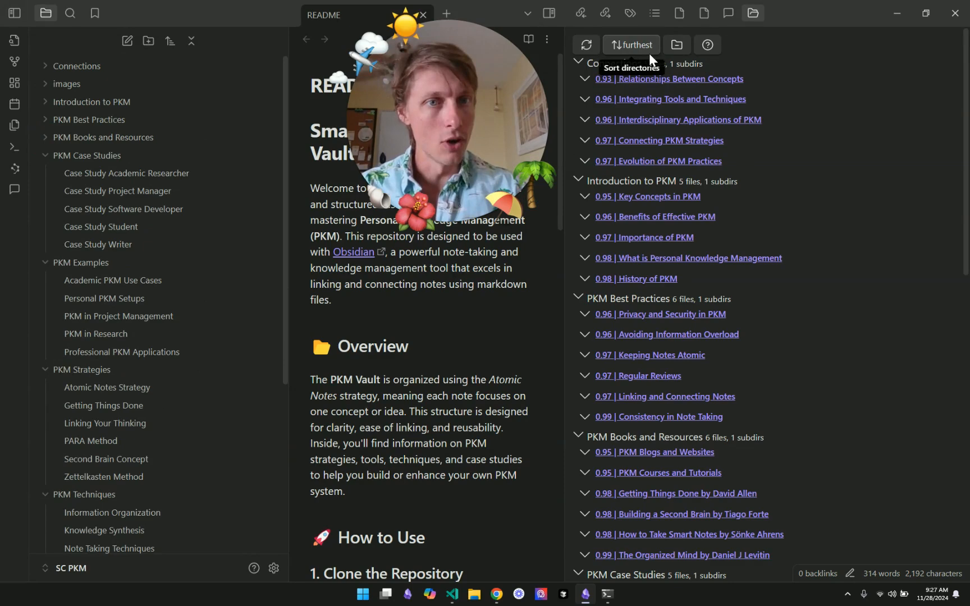
scroll(612, 351, down, 2)
scroll(613, 351, up, 2)
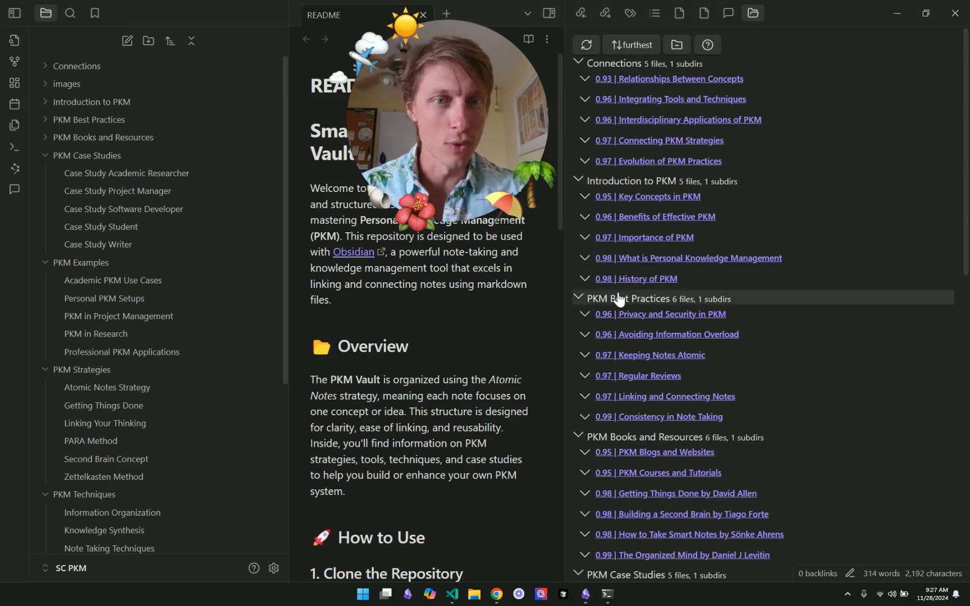
Sort each folder's notes nearest-first, then back to furthest-first
click(644, 45)
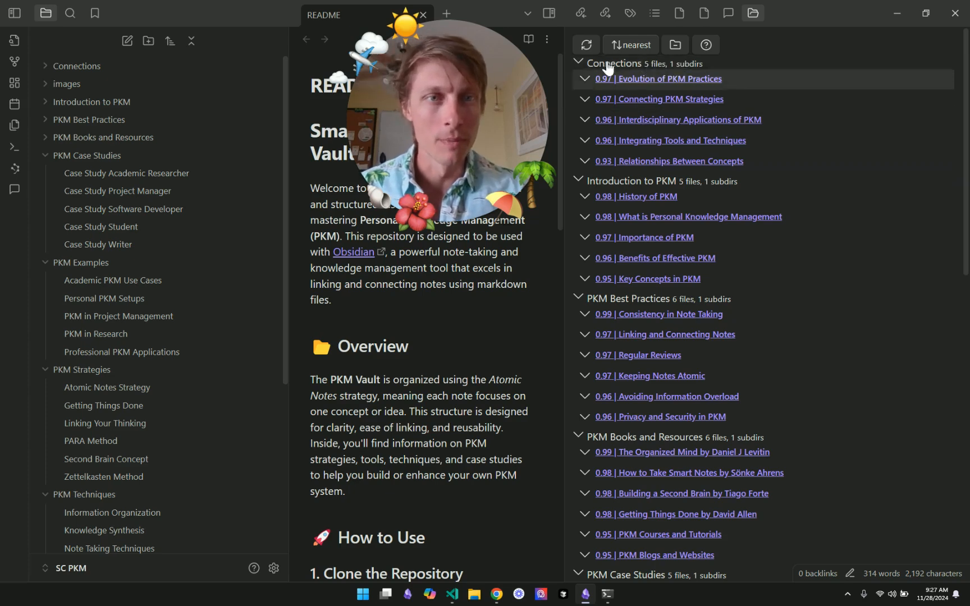
click(634, 45)
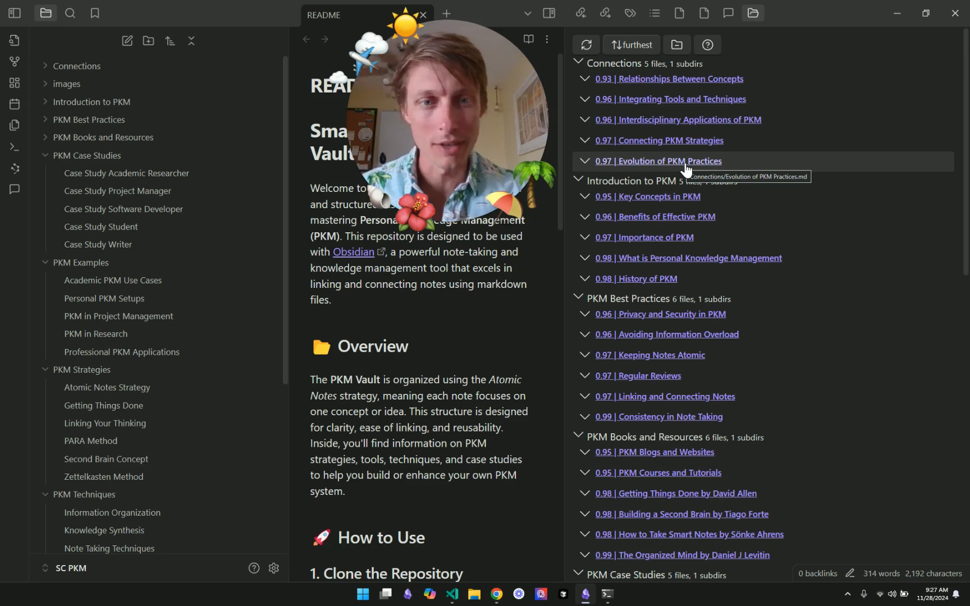
scroll(685, 168, down, 2)
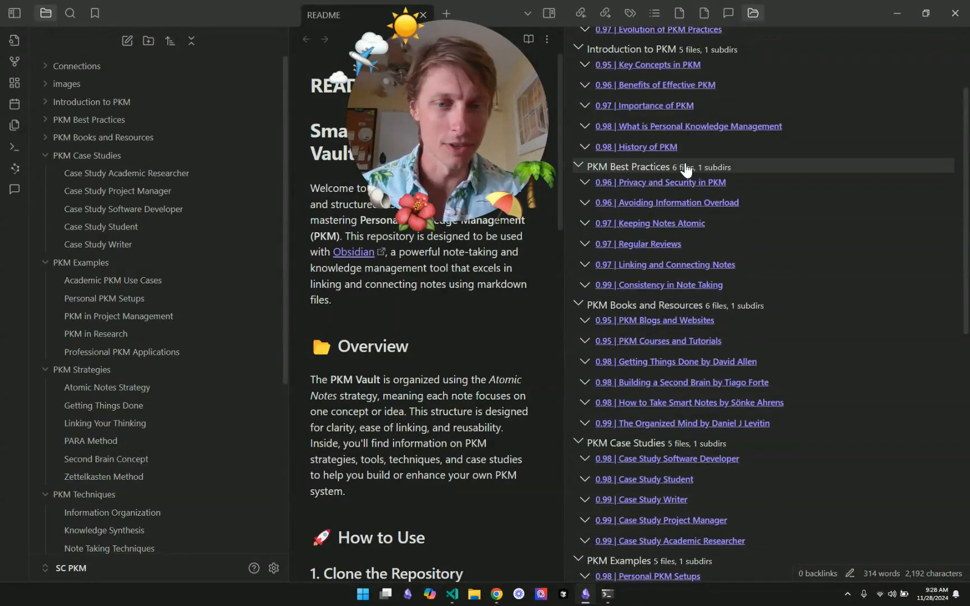
scroll(685, 169, down, 2)
scroll(685, 169, down, 3)
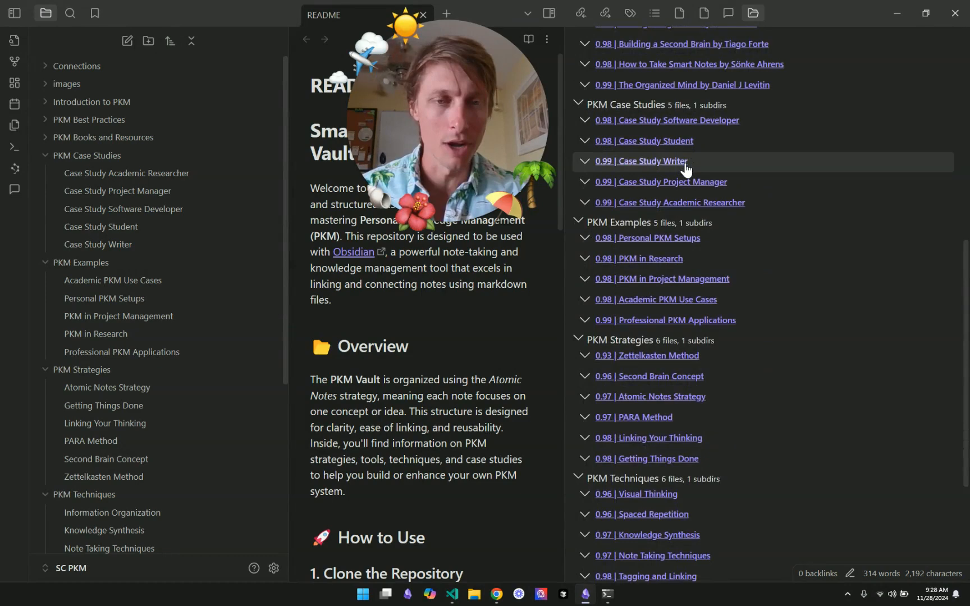
scroll(686, 169, up, 2)
scroll(644, 160, up, 3)
scroll(607, 148, up, 1)
scroll(607, 148, up, 1)
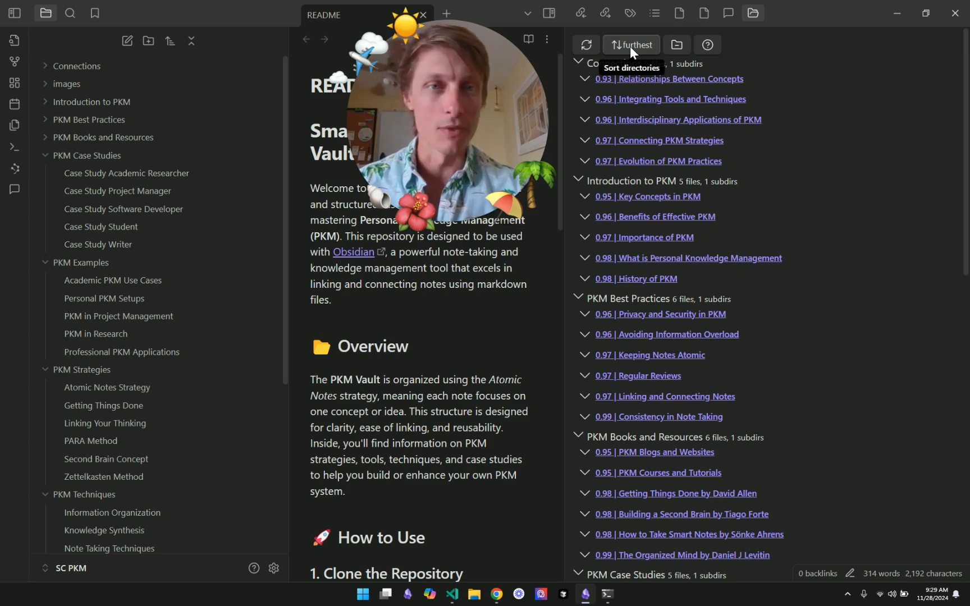
click(718, 15)
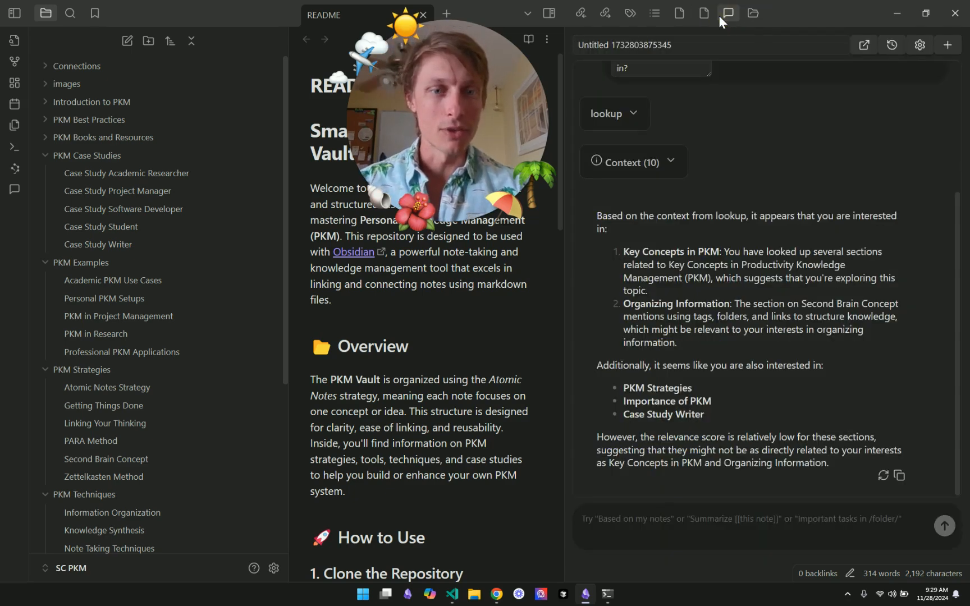